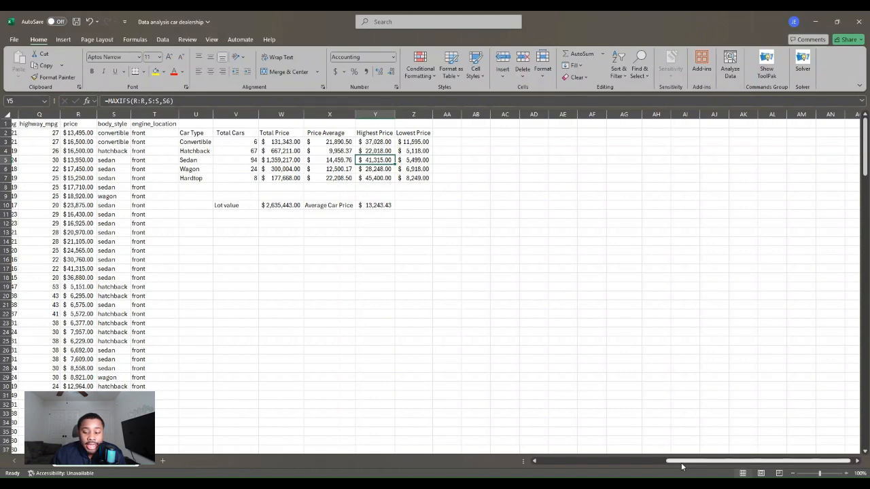
Review the car dataset and inspect the Total Cars and Total Price formulas in the summary table's Convertible row.
{"action": "left_click_drag", "start_coordinate": [680, 467], "coordinate": [537, 464]}
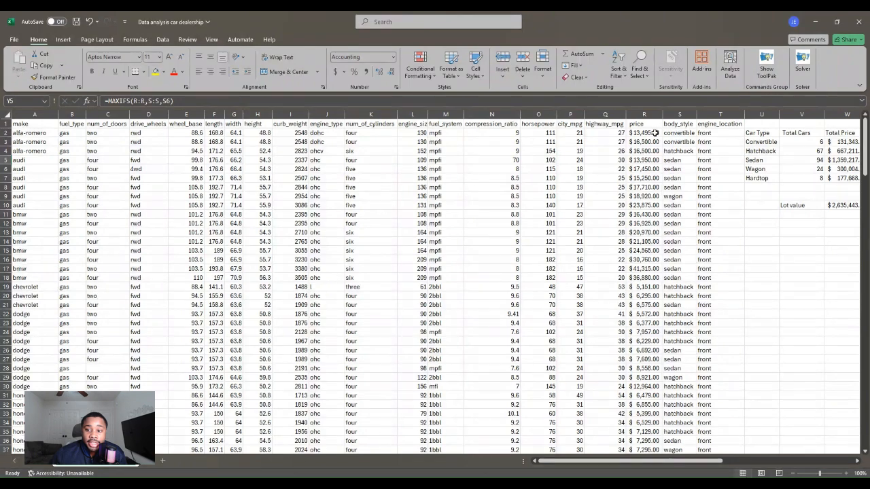
{"action": "left_click_drag", "start_coordinate": [654, 462], "coordinate": [778, 470]}
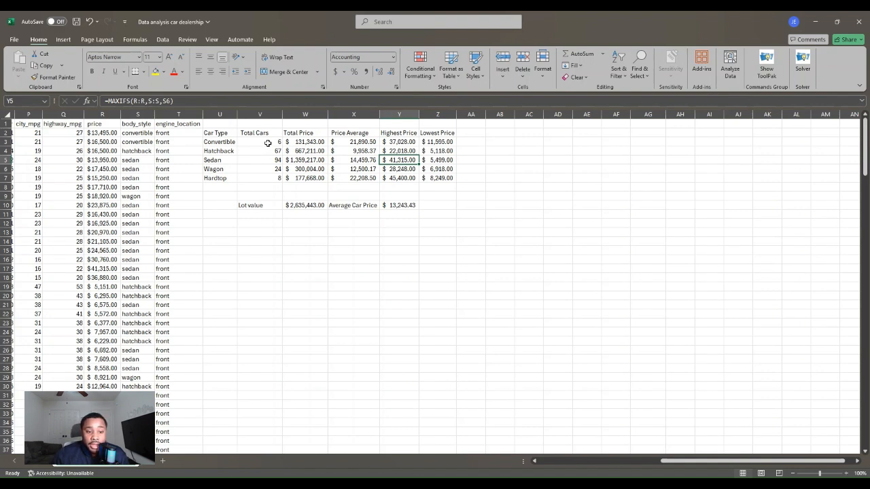
{"action": "double_click", "coordinate": [267, 143]}
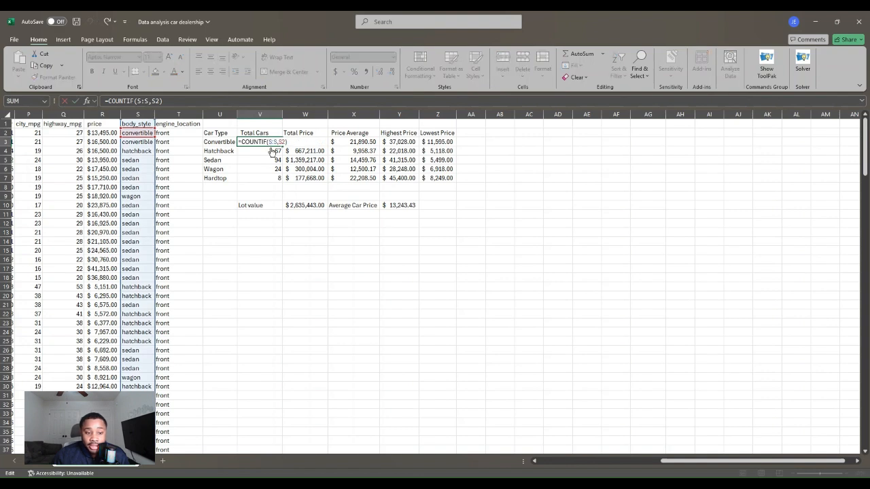
{"action": "key", "text": "Return"}
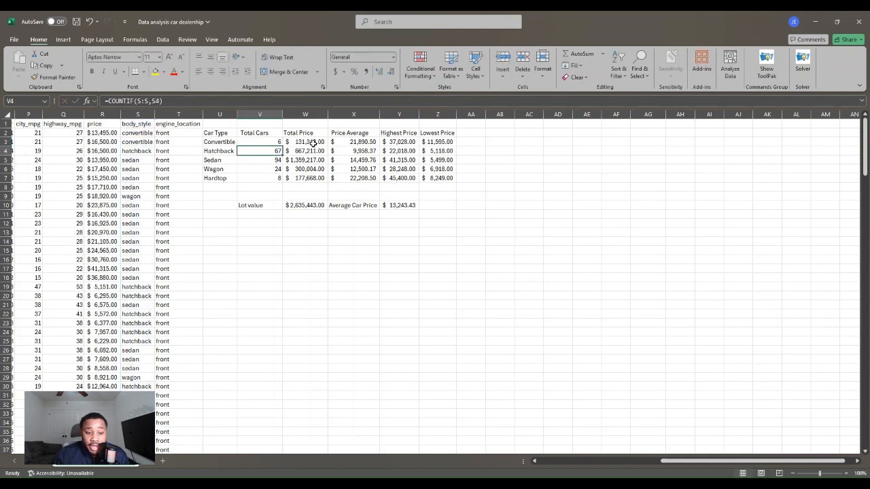
{"action": "double_click", "coordinate": [309, 141]}
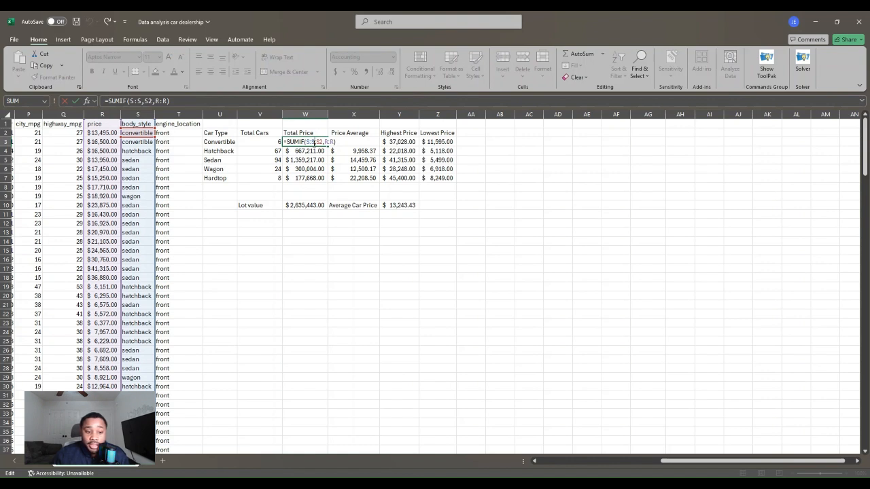
{"action": "key", "text": "Return"}
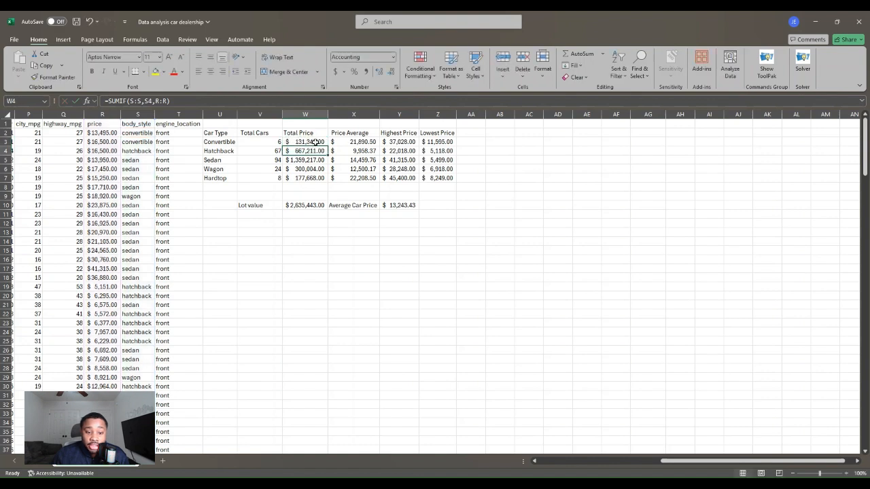
Inspect the Price Average, Highest Price and Lowest Price formulas in the summary table's Convertible row.
{"action": "left_click", "coordinate": [351, 142]}
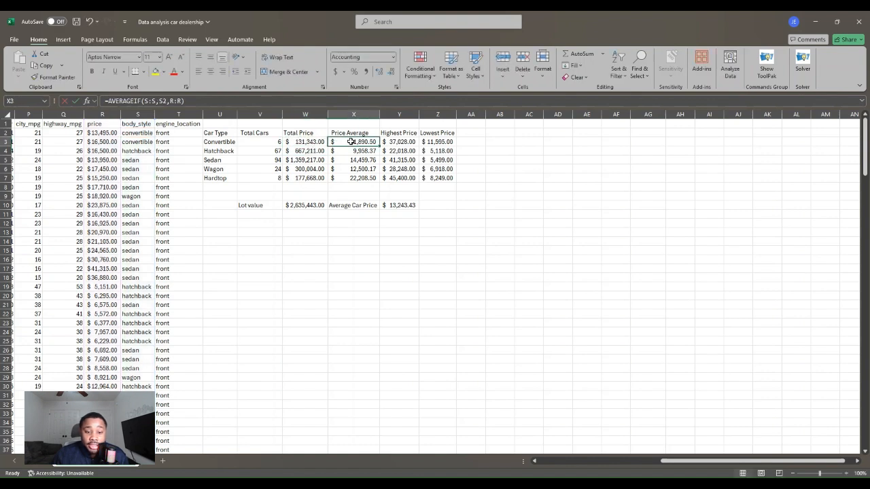
{"action": "double_click", "coordinate": [351, 141]}
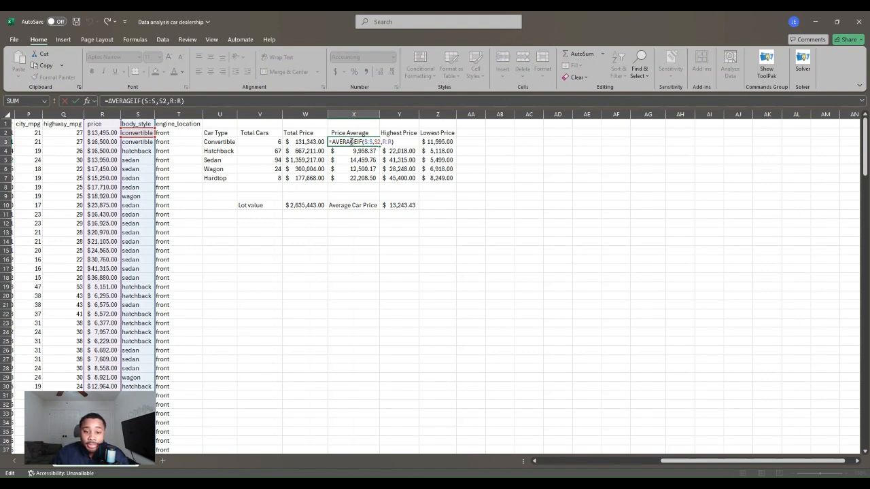
{"action": "key", "text": "Return"}
{"action": "left_click", "coordinate": [406, 144]}
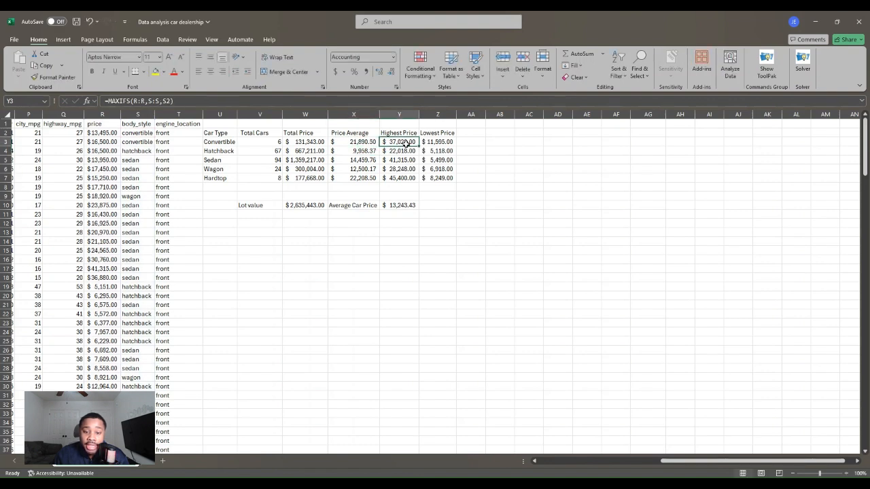
{"action": "double_click", "coordinate": [406, 144]}
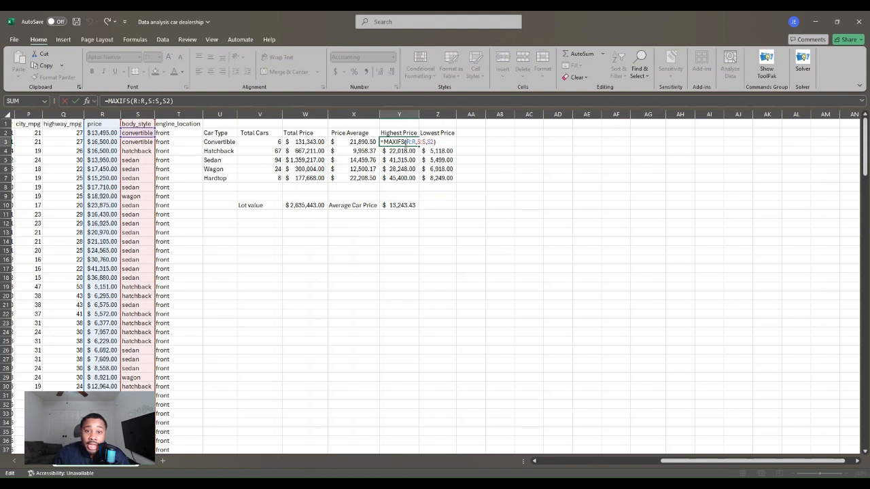
{"action": "key", "text": "Return"}
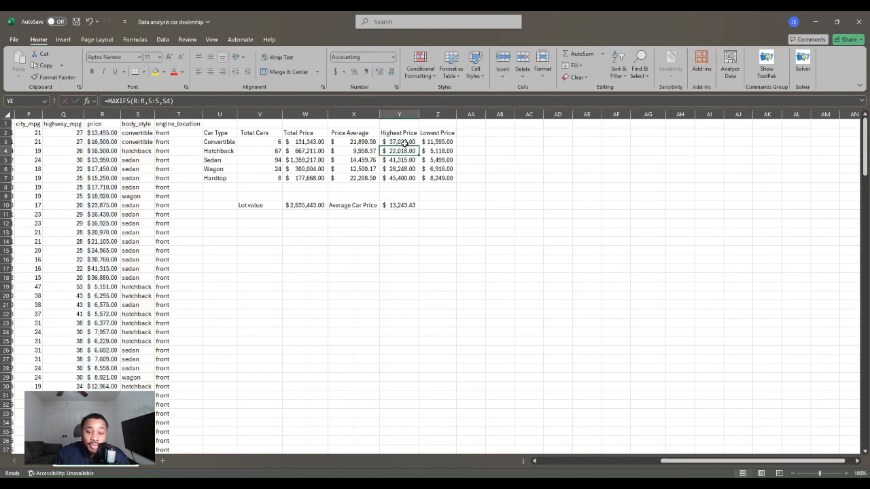
{"action": "double_click", "coordinate": [445, 142]}
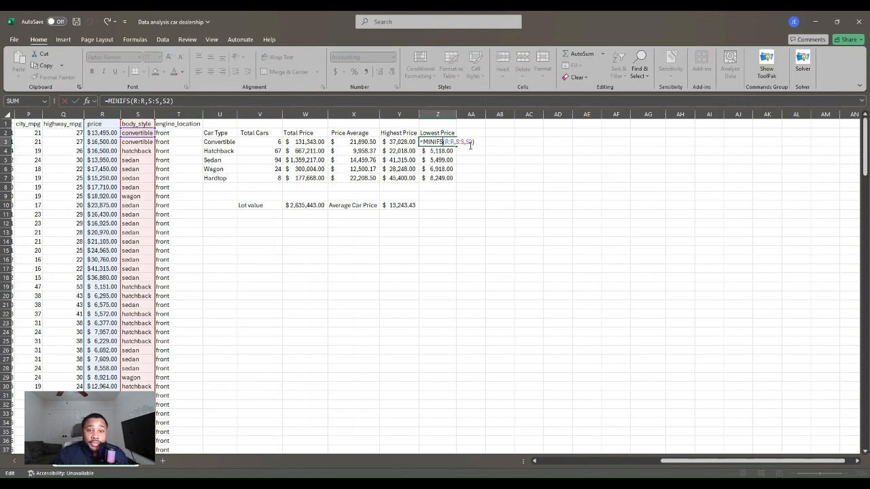
{"action": "key", "text": "Return"}
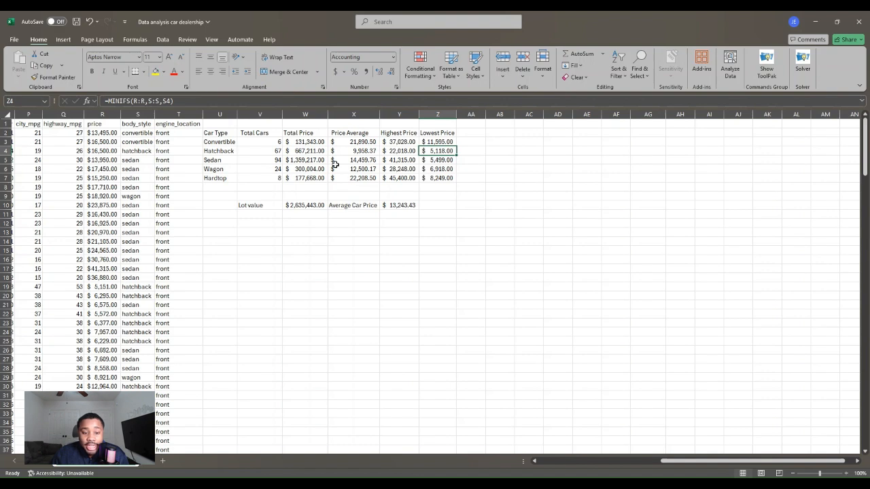
Inspect the formulas behind the Average Car Price and Lot value figures below the summary table.
{"action": "left_click", "coordinate": [402, 208]}
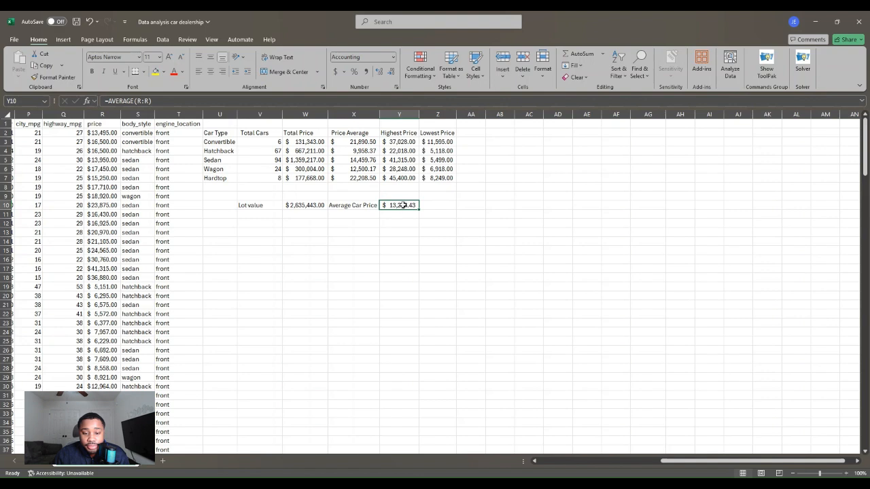
{"action": "double_click", "coordinate": [402, 205]}
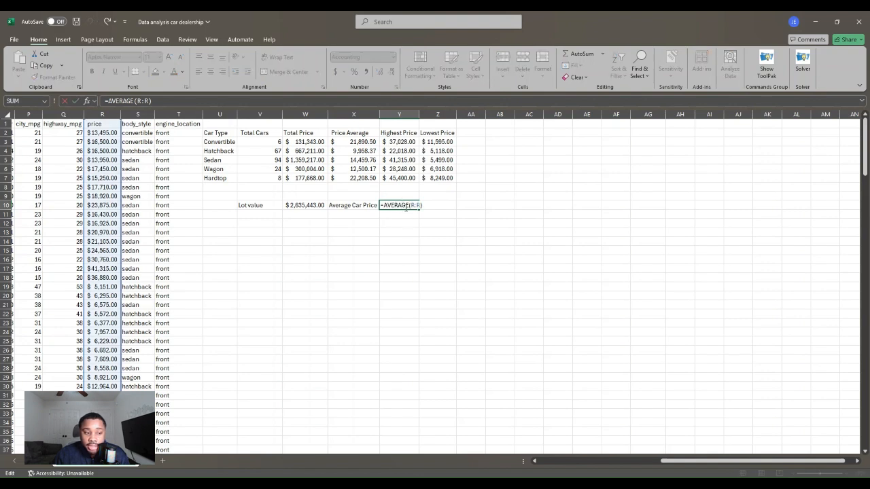
{"action": "key", "text": "Return"}
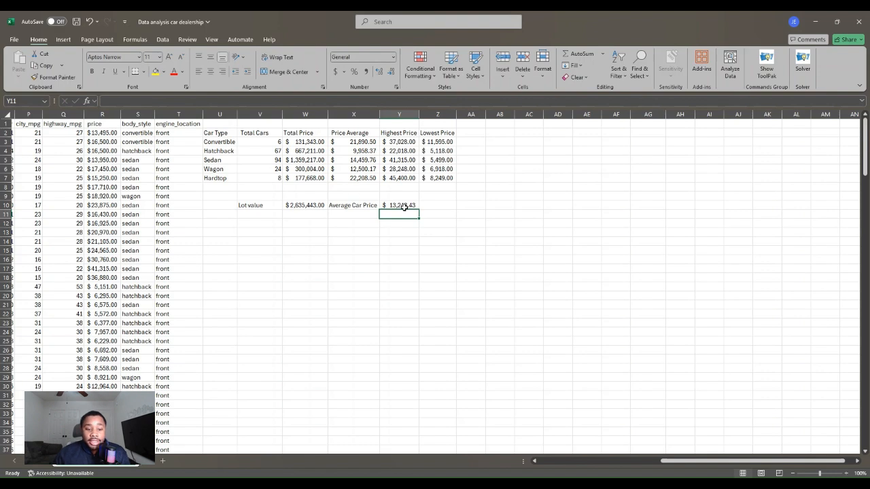
{"action": "double_click", "coordinate": [313, 205]}
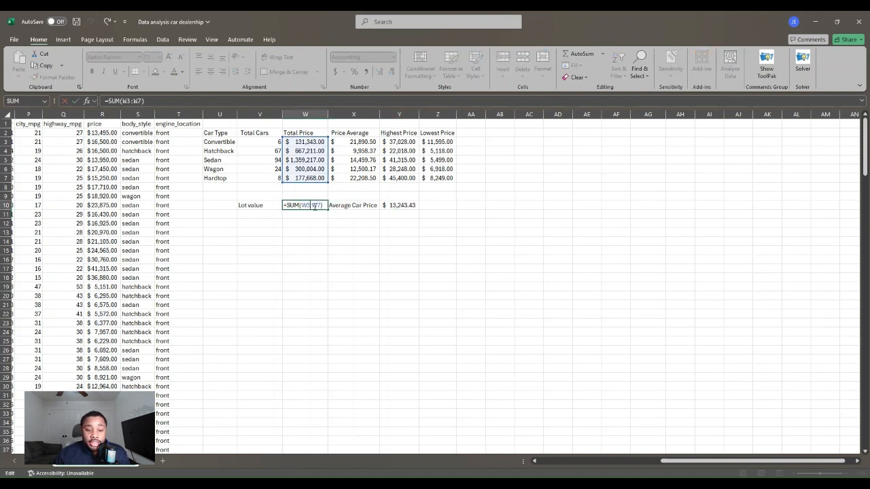
{"action": "key", "text": "Return"}
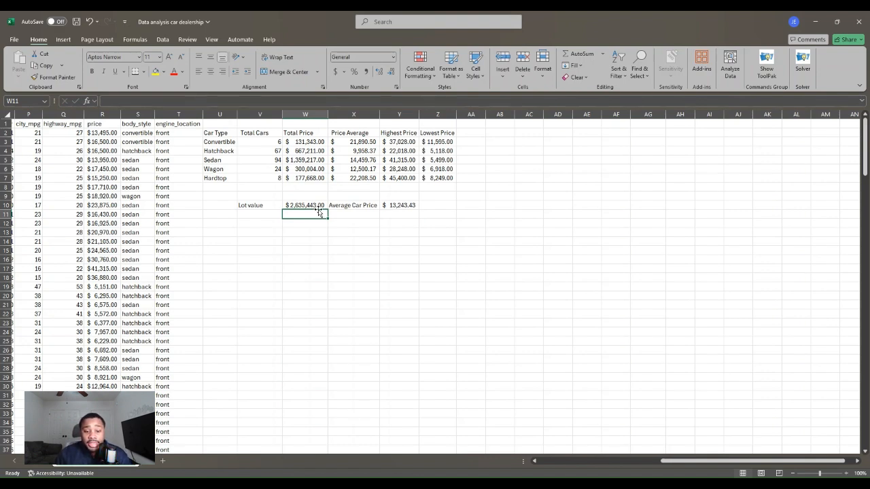
{"action": "left_click", "coordinate": [408, 206]}
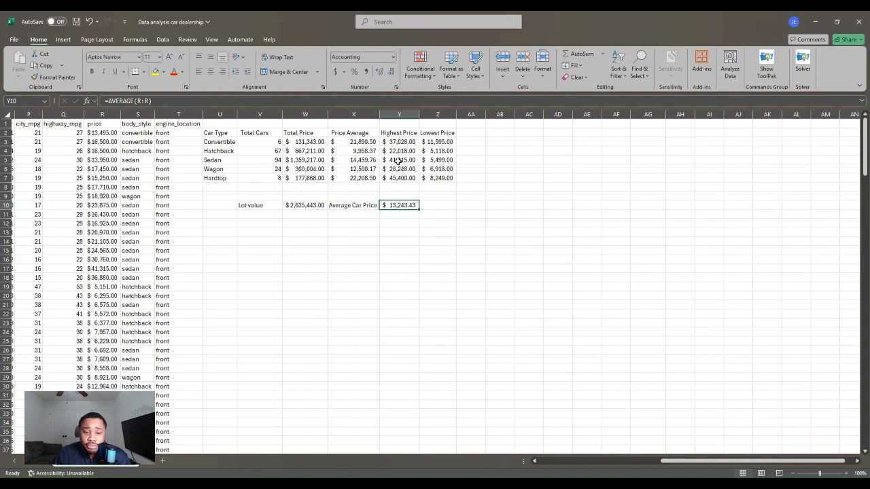
Start an XLOOKUP formula in cell V12 with the Sedan's Highest Price in Y5 as the lookup value.
{"action": "left_click", "coordinate": [269, 224]}
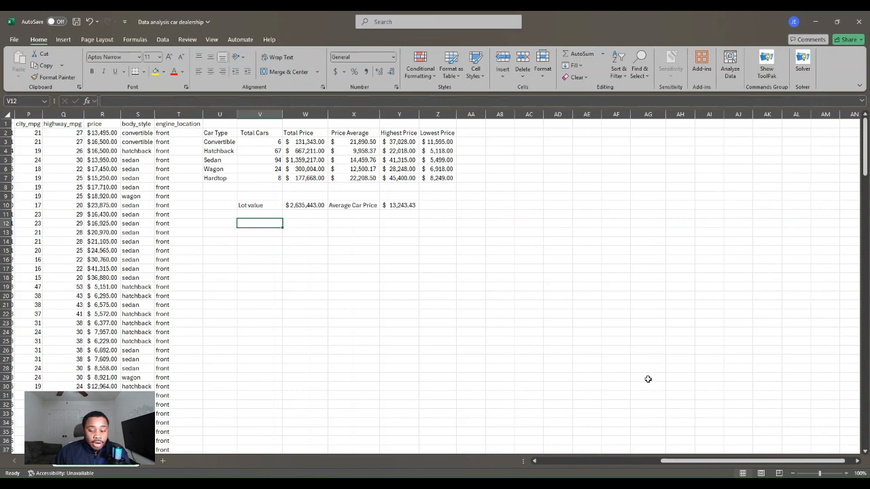
{"action": "left_click_drag", "start_coordinate": [692, 466], "coordinate": [612, 419]}
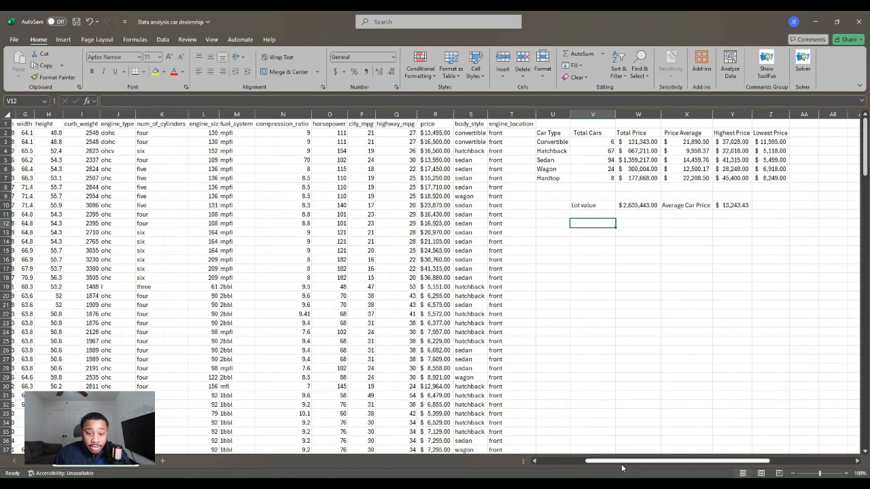
{"action": "left_click_drag", "start_coordinate": [622, 466], "coordinate": [723, 458]}
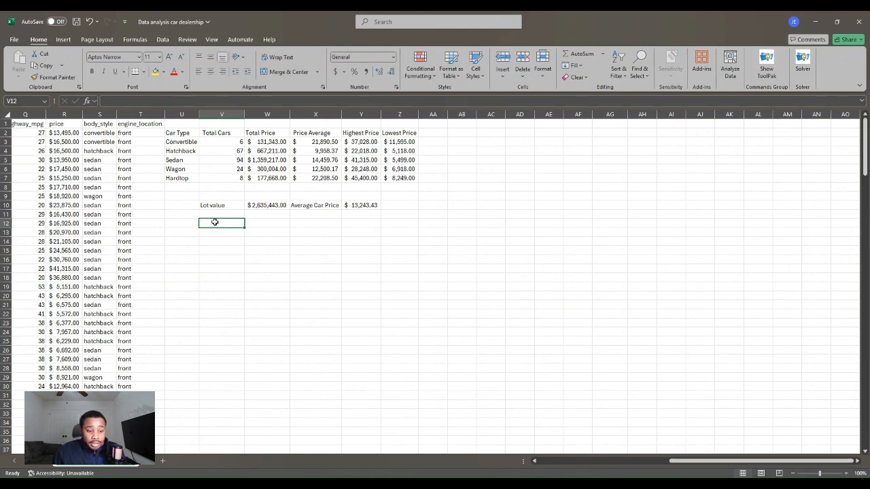
{"action": "type", "text": "=x"}
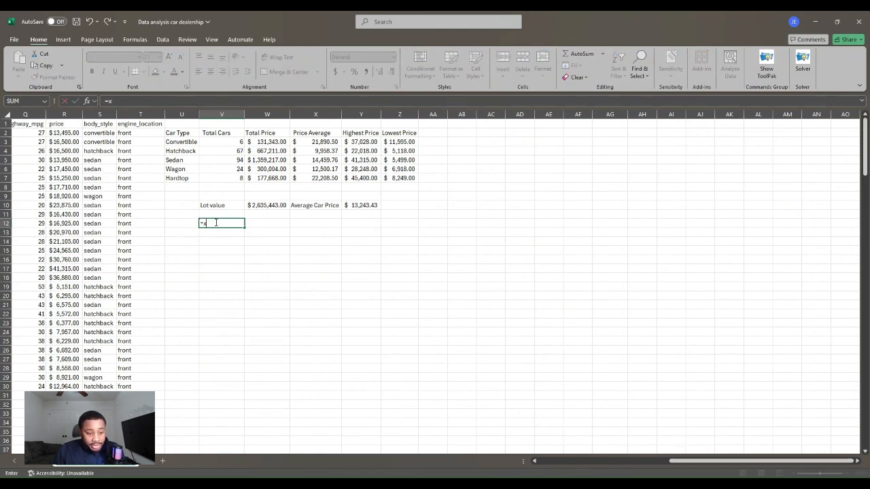
{"action": "type", "text": "l"}
{"action": "key", "text": "Tab"}
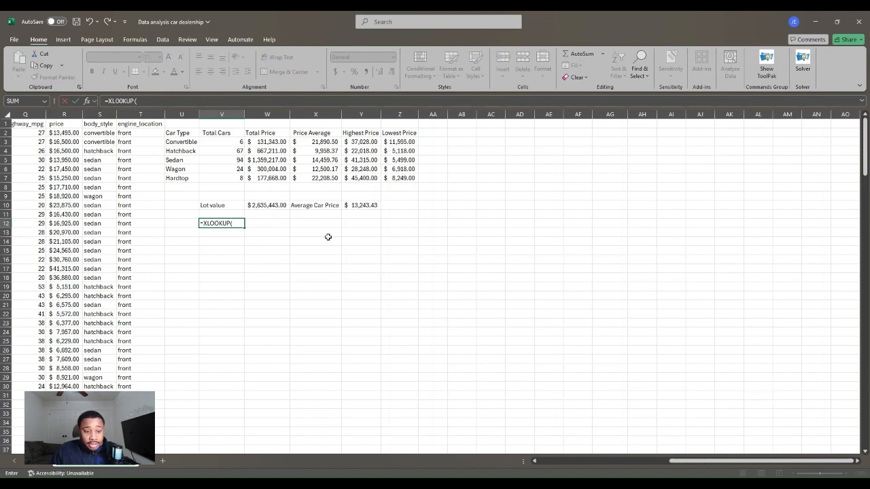
{"action": "left_click", "coordinate": [356, 161]}
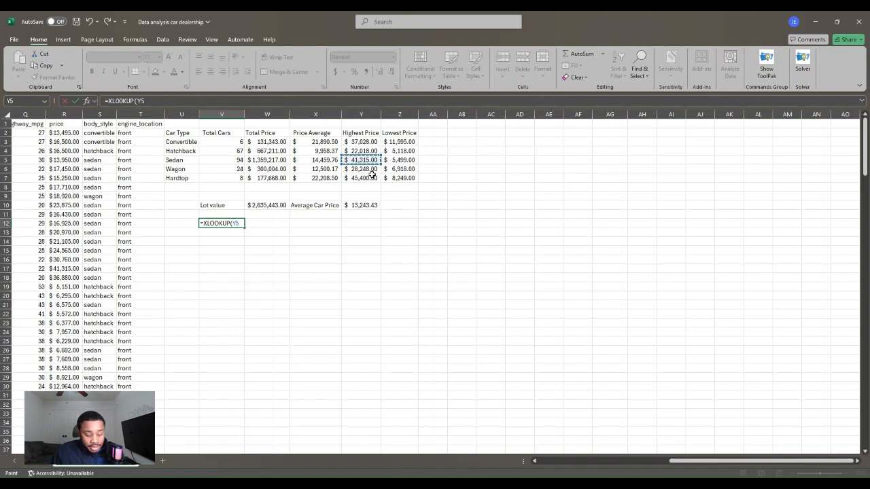
{"action": "type", "text": ","}
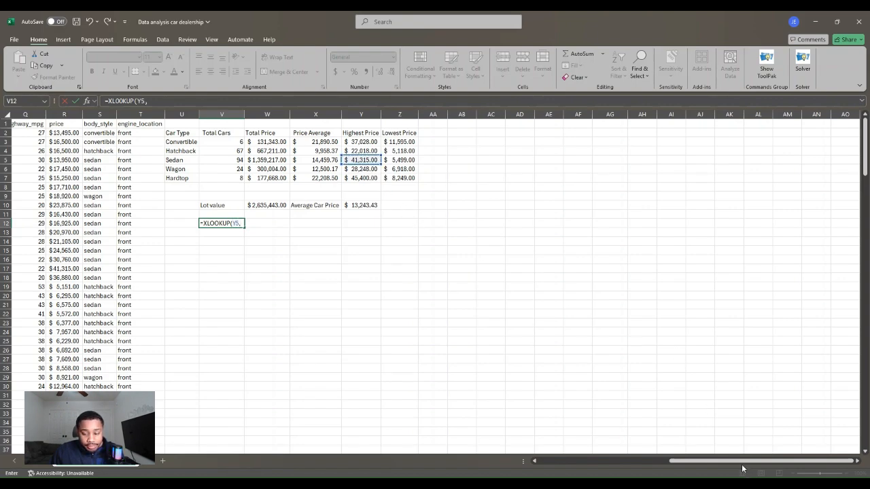
Complete the XLOOKUP with the price column R:R as the lookup array and columns A:Q as the return array.
{"action": "left_click_drag", "start_coordinate": [743, 464], "coordinate": [611, 465]}
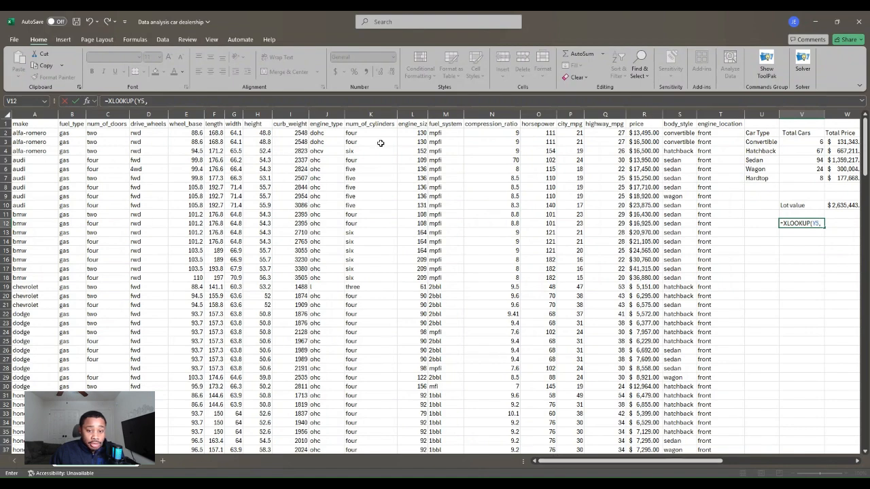
{"action": "left_click", "coordinate": [636, 115]}
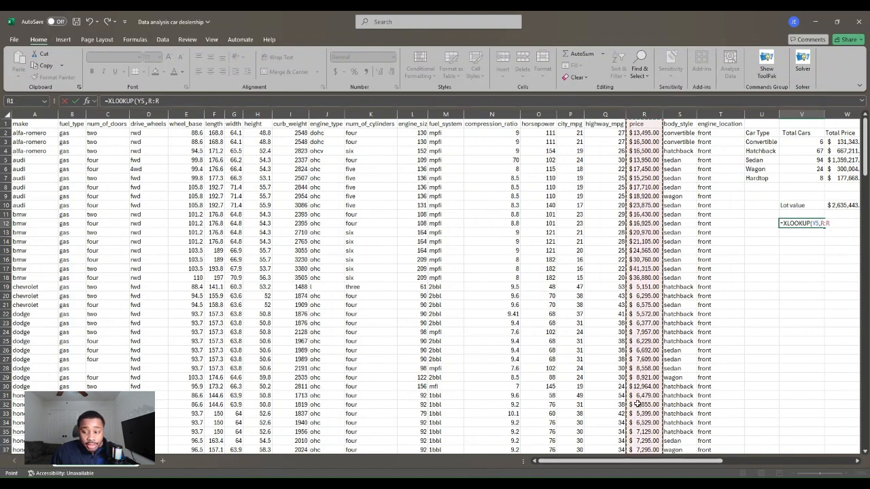
{"action": "type", "text": ","}
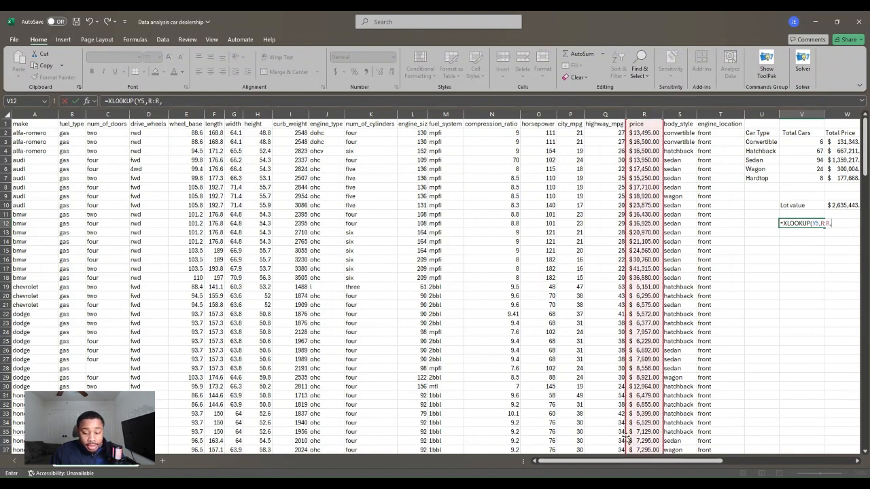
{"action": "mouse_move", "coordinate": [619, 467]}
{"action": "left_mouse_down"}
{"action": "mouse_move", "coordinate": [628, 467]}
{"action": "mouse_move", "coordinate": [605, 462]}
{"action": "left_mouse_up"}
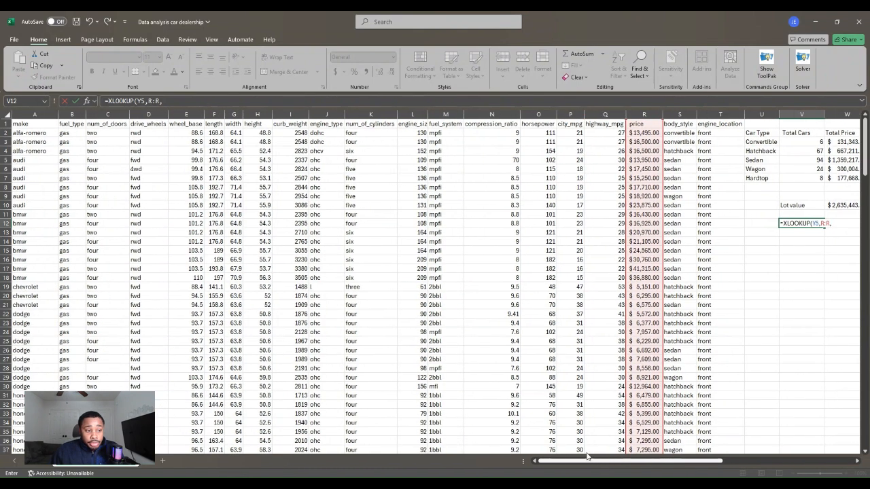
{"action": "left_click_drag", "start_coordinate": [41, 115], "coordinate": [600, 131]}
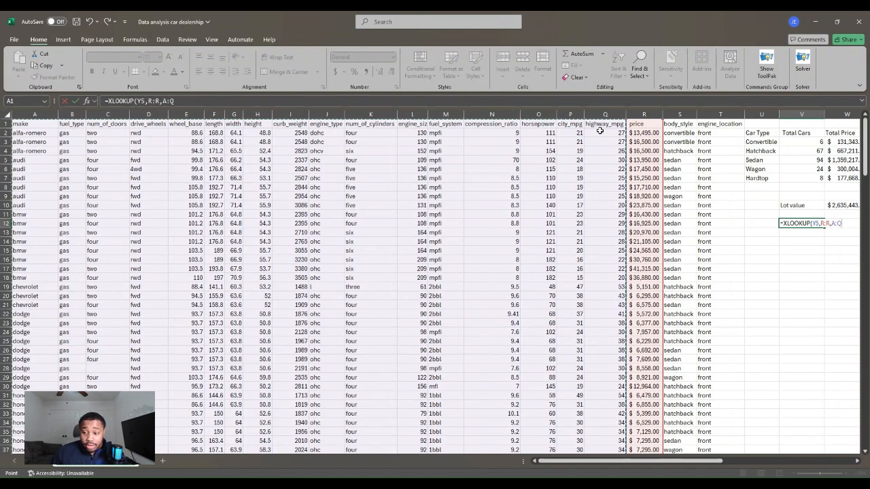
{"action": "key", "text": "Return"}
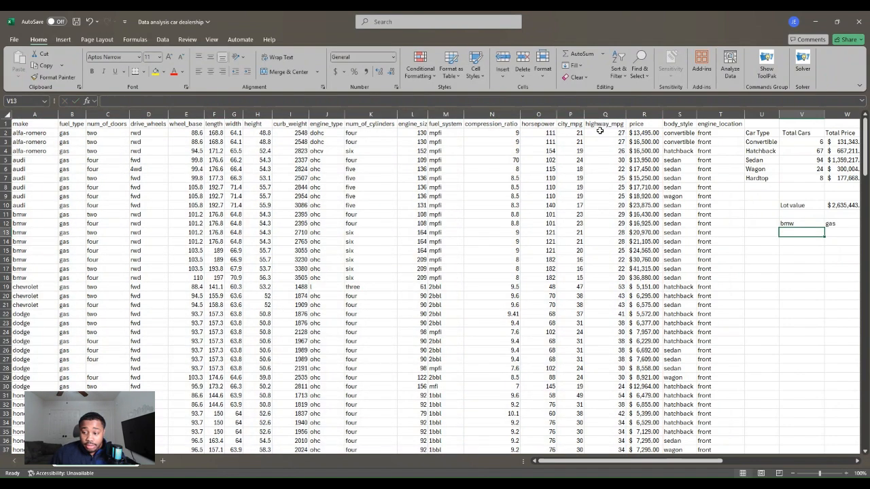
Copy the header row A1:T1 from make to engine_location and paste it starting at V11, above the XLOOKUP result.
{"action": "left_click", "coordinate": [46, 124]}
{"action": "left_click_drag", "start_coordinate": [47, 123], "coordinate": [729, 117]}
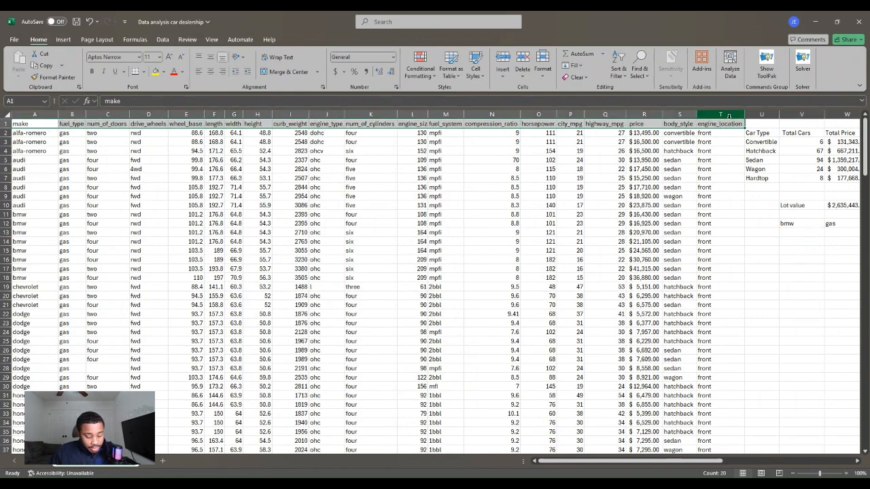
{"action": "key", "text": "ctrl+c"}
{"action": "scroll", "coordinate": [730, 452], "scroll_direction": "right", "scroll_amount": 5}
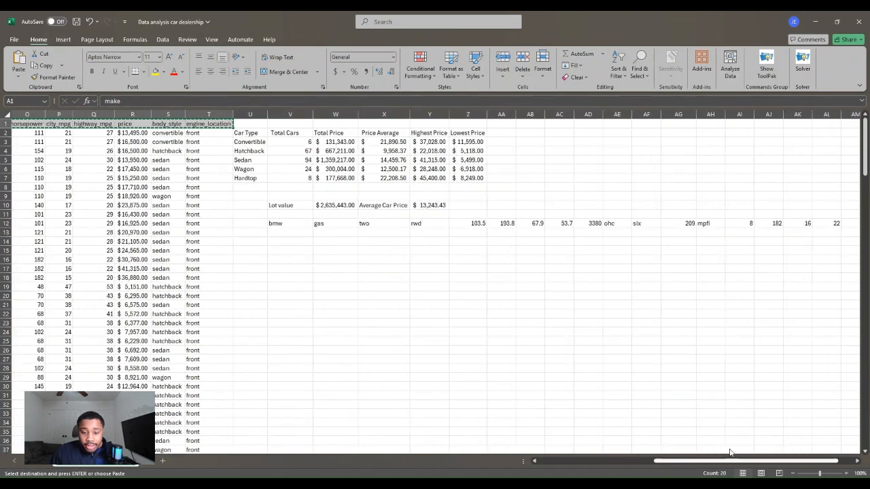
{"action": "scroll", "coordinate": [730, 452], "scroll_direction": "right", "scroll_amount": 1}
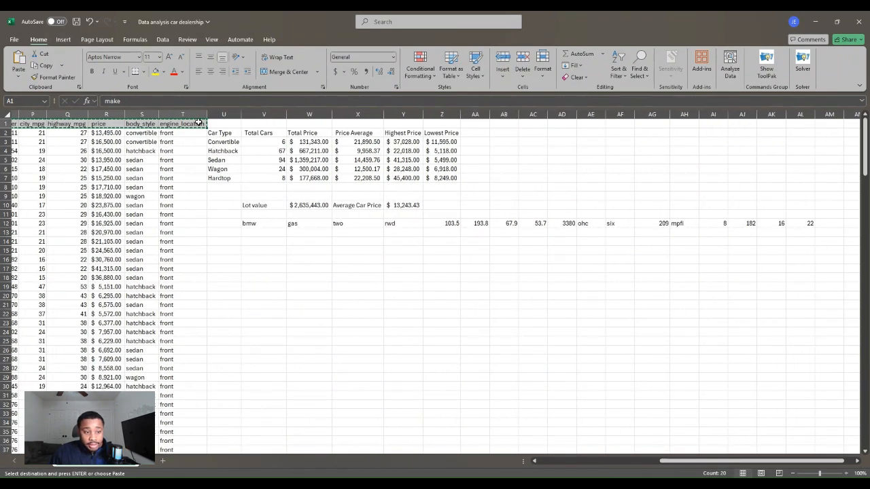
{"action": "left_click", "coordinate": [261, 223]}
{"action": "left_click", "coordinate": [261, 214]}
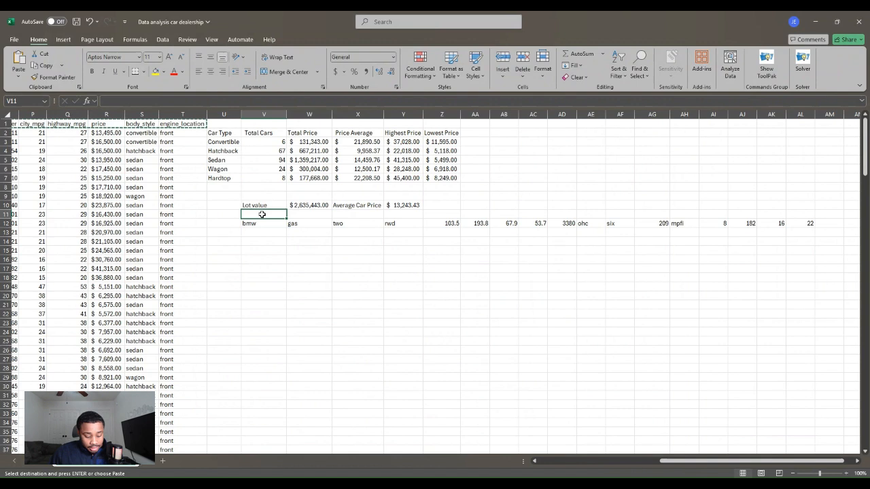
{"action": "key", "text": "ctrl+v"}
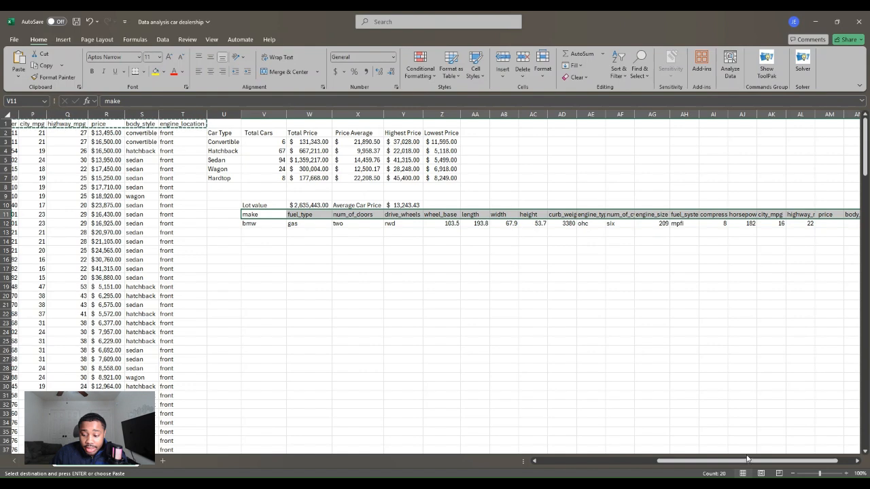
{"action": "left_click_drag", "start_coordinate": [744, 461], "coordinate": [784, 460]}
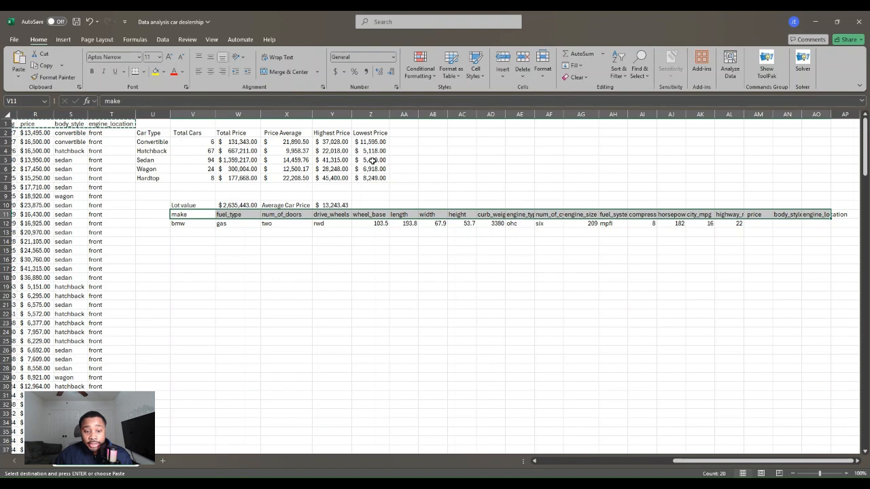
Start an XLOOKUP formula in cell V13 with the Sedan's Lowest Price in Z5 as the lookup value.
{"action": "left_click", "coordinate": [194, 233]}
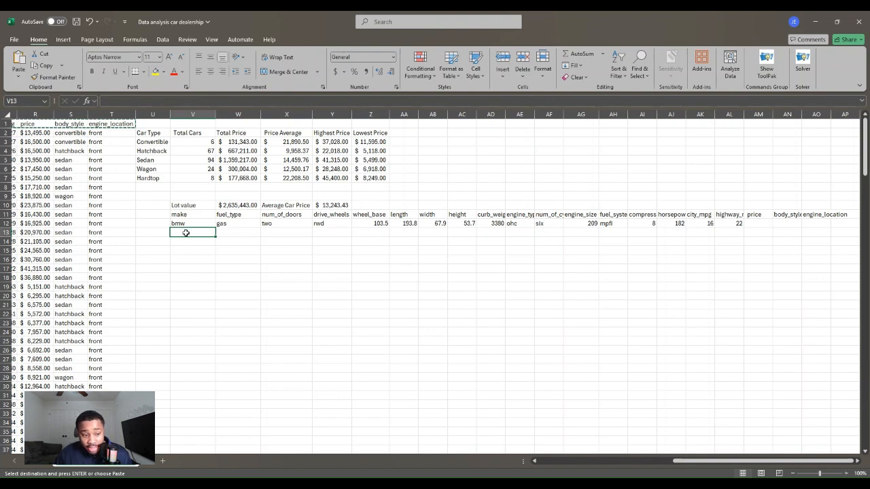
{"action": "type", "text": "=xl"}
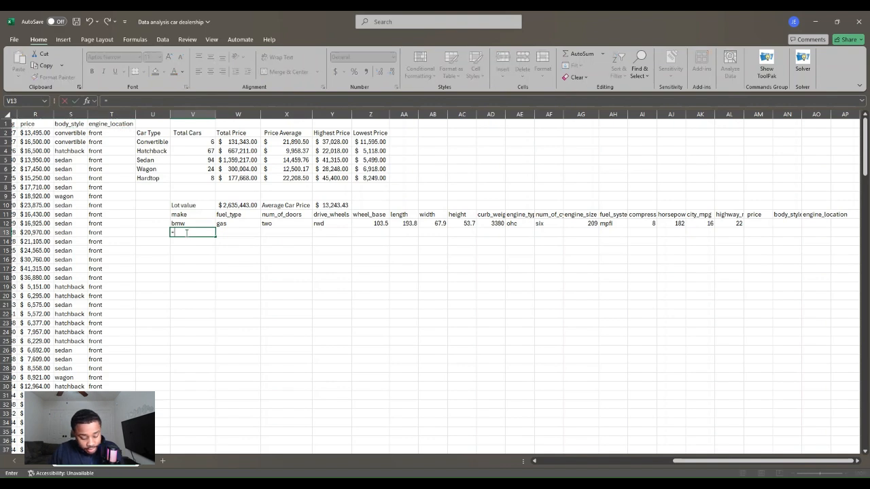
{"action": "key", "text": "Tab"}
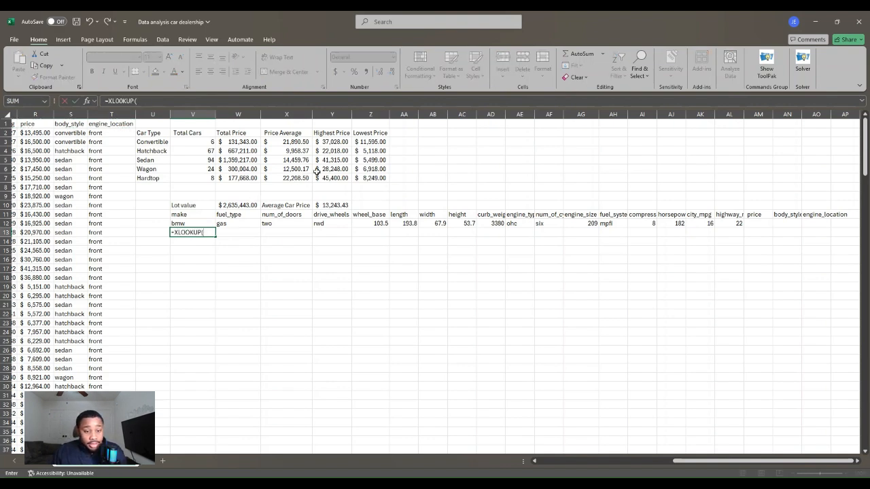
{"action": "left_click", "coordinate": [368, 161]}
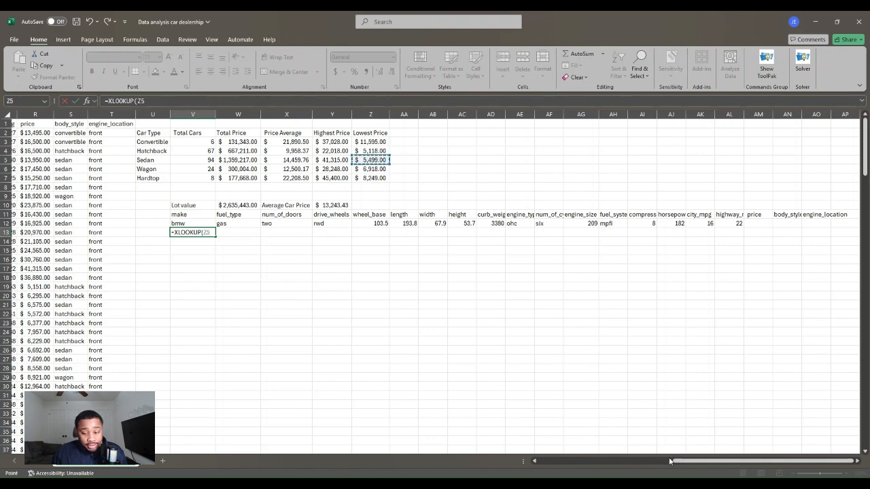
Finish the V13 XLOOKUP with price column R:R as the lookup array and columns A:Q as the return array.
{"action": "left_click_drag", "start_coordinate": [685, 462], "coordinate": [561, 462]}
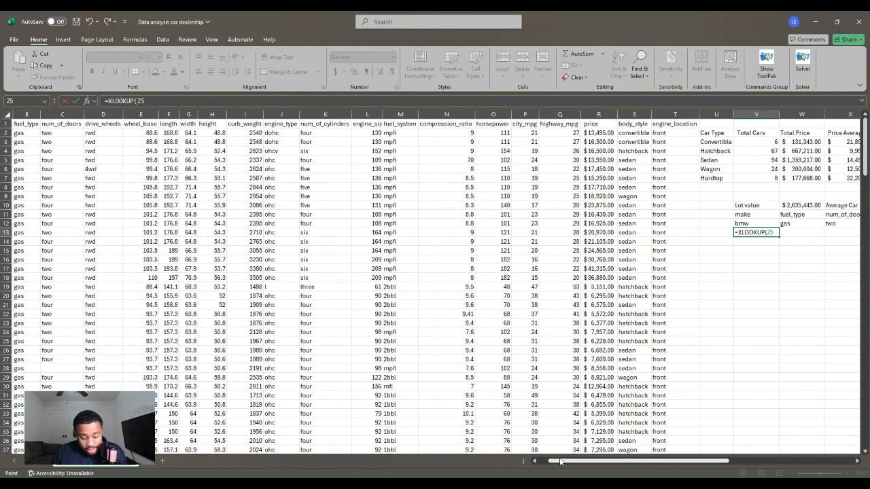
{"action": "type", "text": ","}
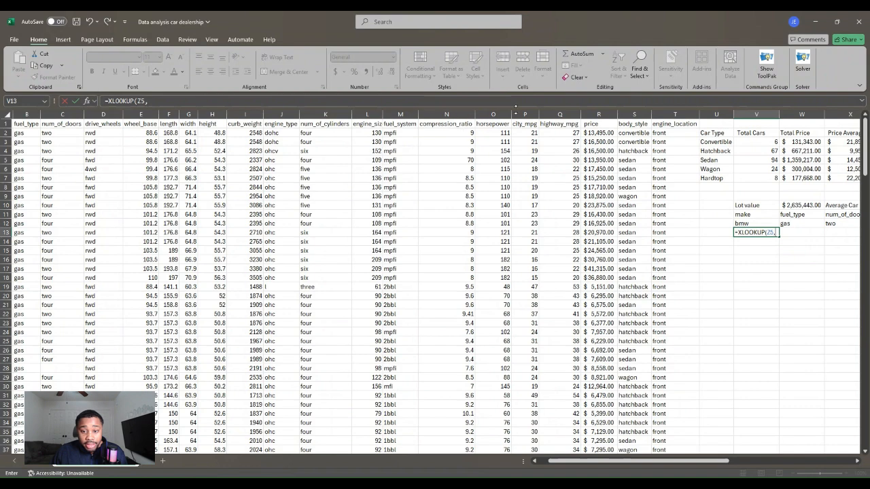
{"action": "left_click", "coordinate": [595, 115]}
{"action": "type", "text": ","}
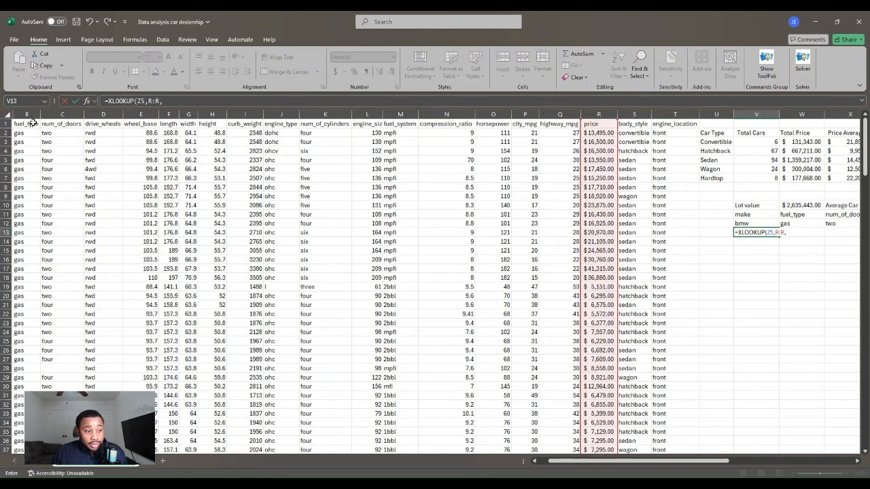
{"action": "left_click_drag", "start_coordinate": [596, 462], "coordinate": [574, 463]}
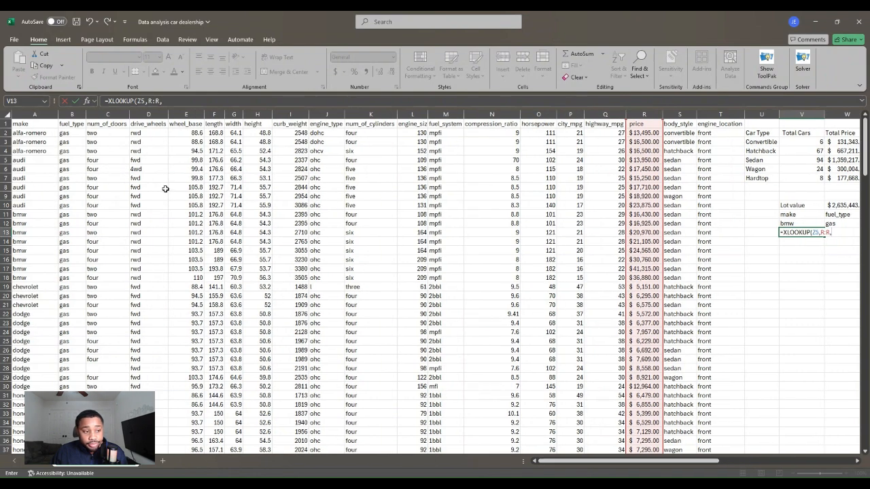
{"action": "mouse_move", "coordinate": [35, 114]}
{"action": "left_mouse_down"}
{"action": "mouse_move", "coordinate": [525, 90]}
{"action": "mouse_move", "coordinate": [609, 101]}
{"action": "left_mouse_up"}
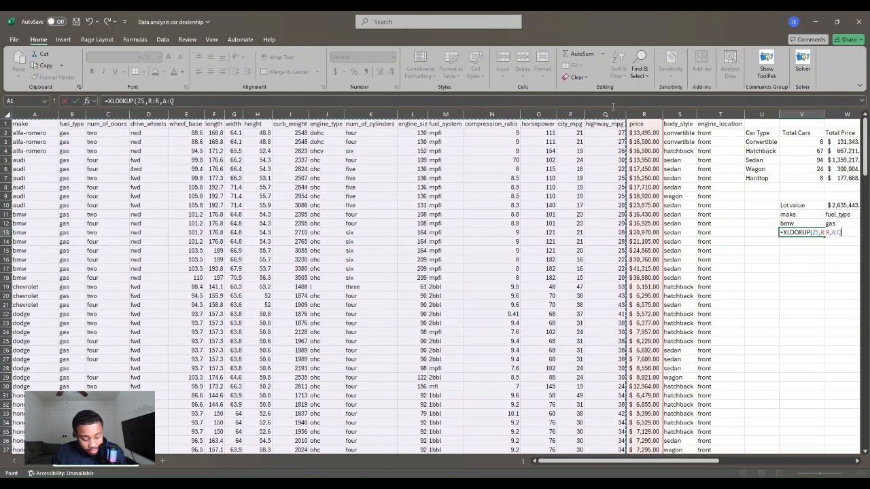
{"action": "left_click_drag", "start_coordinate": [647, 461], "coordinate": [719, 461]}
{"action": "key", "text": "Return"}
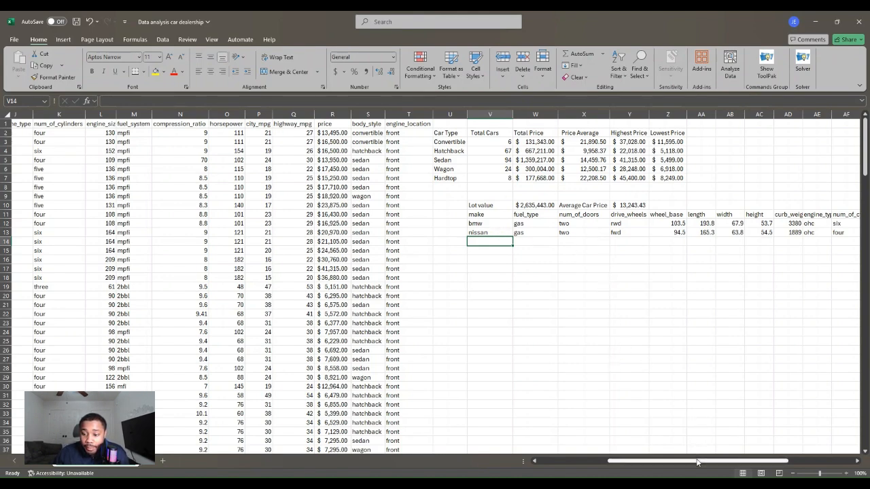
{"action": "left_click_drag", "start_coordinate": [695, 461], "coordinate": [759, 465]}
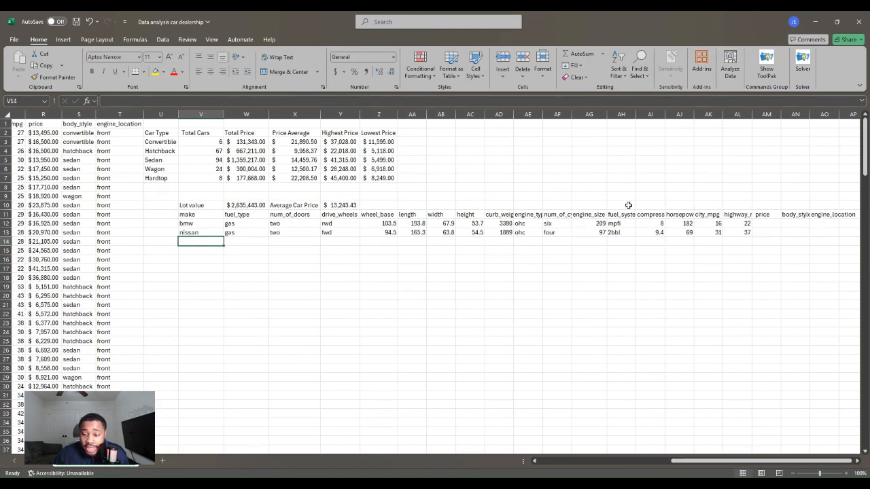